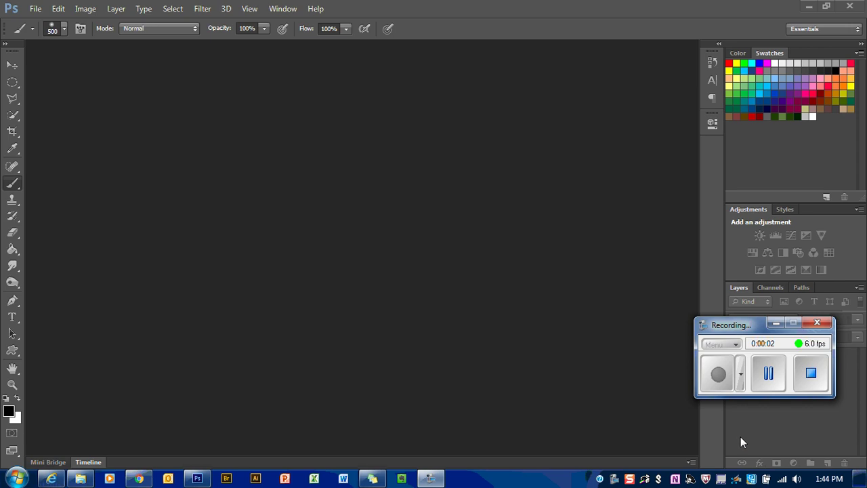
# Move the recorder aside and open the first leaf PSD in the Fantastic Fall folder
pyautogui.click(776, 323)
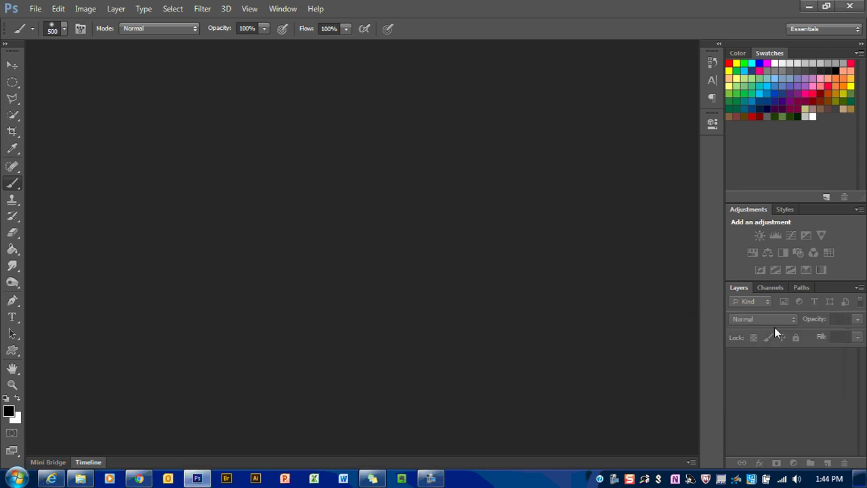
pyautogui.click(35, 10)
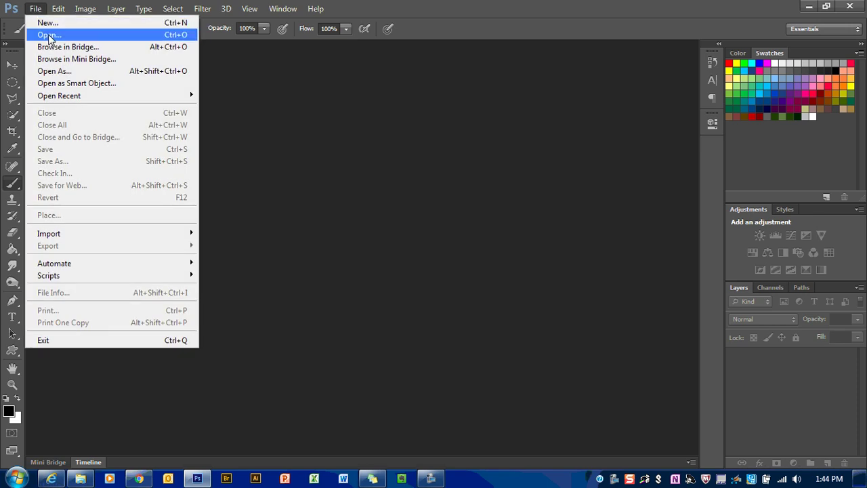
pyautogui.click(48, 35)
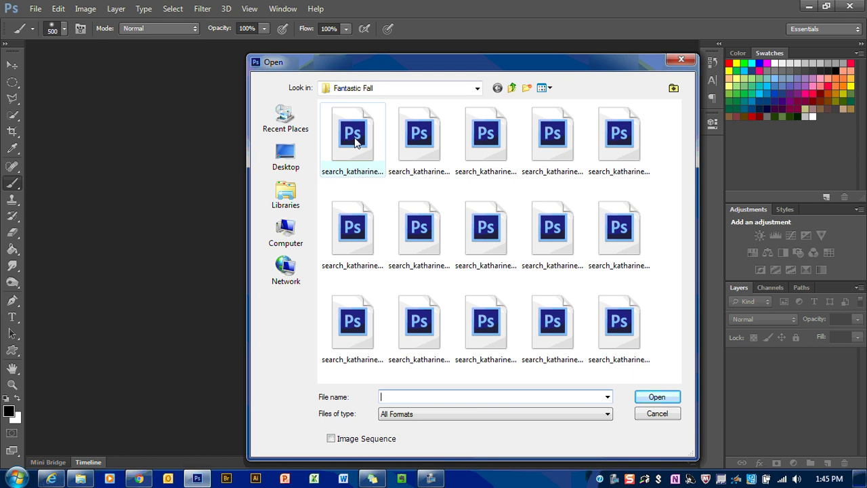
pyautogui.click(352, 135)
pyautogui.click(656, 397)
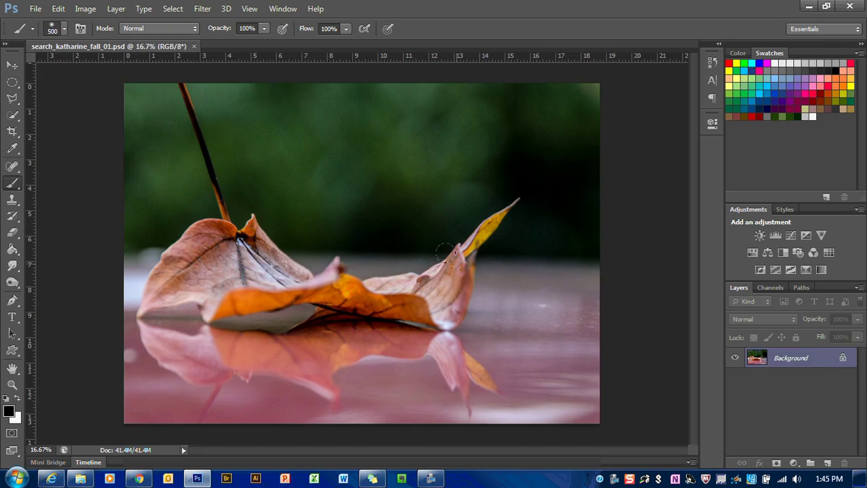
# Crop the leaf photo by pulling the top edge down and the right edge inward
pyautogui.click(12, 131)
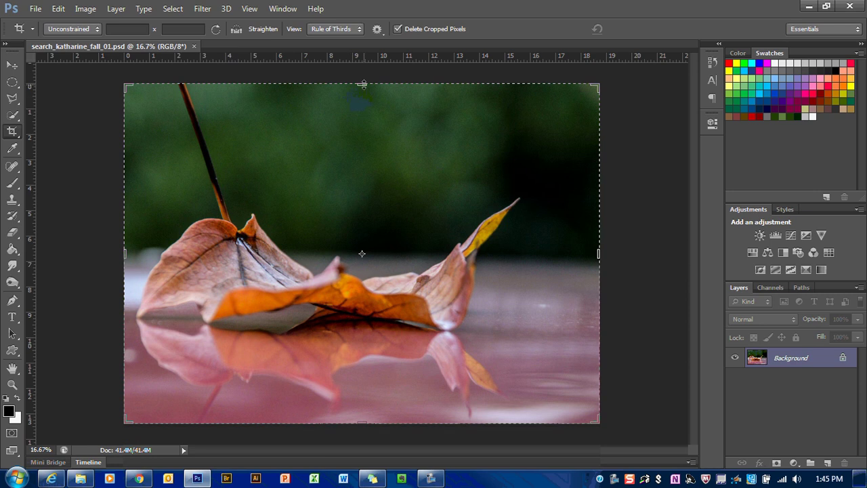
pyautogui.moveTo(363, 84); pyautogui.dragTo(365, 124)
pyautogui.moveTo(598, 254); pyautogui.dragTo(576, 254)
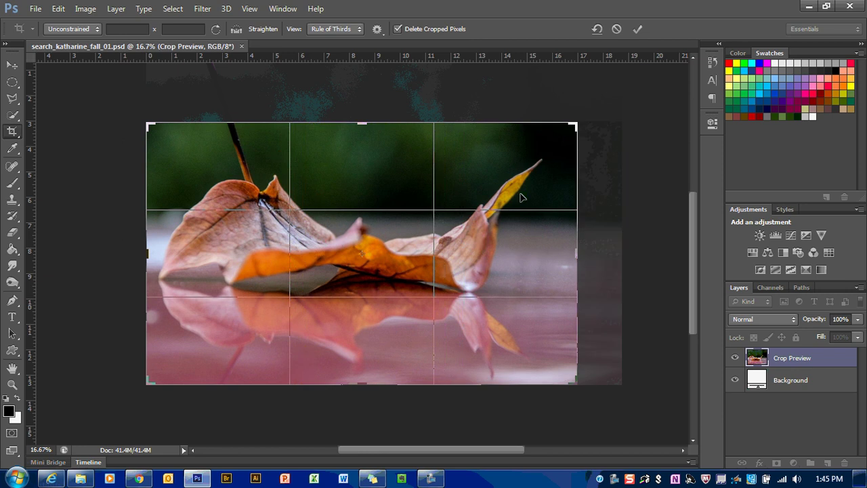
pyautogui.click(639, 28)
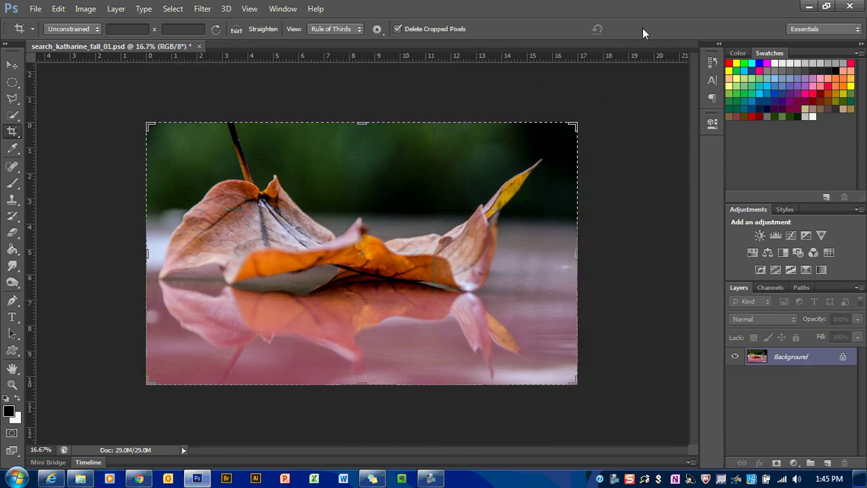
# Add a Levels adjustment layer with input levels 14 (black) and 204 (white)
pyautogui.click(799, 463)
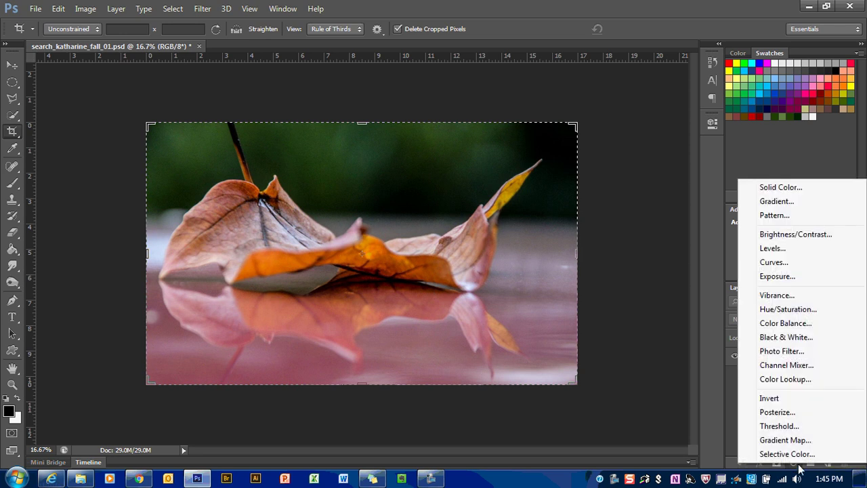
pyautogui.click(780, 249)
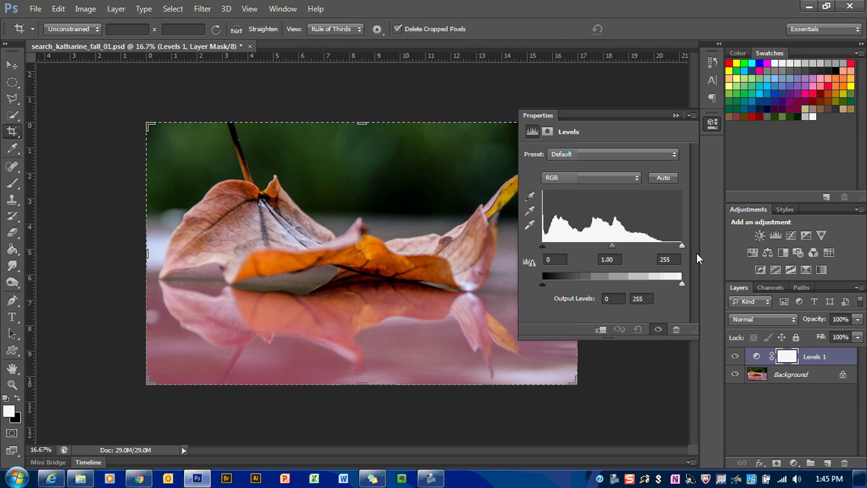
pyautogui.moveTo(682, 246); pyautogui.dragTo(654, 248)
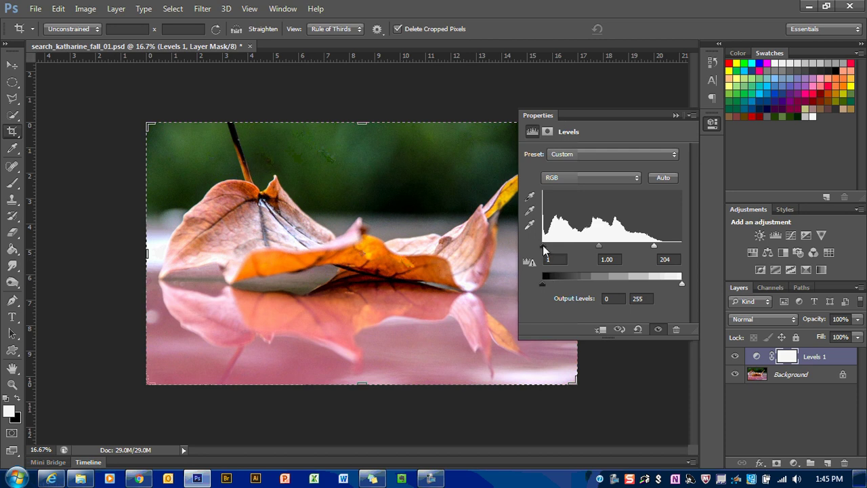
pyautogui.moveTo(543, 245); pyautogui.dragTo(550, 246)
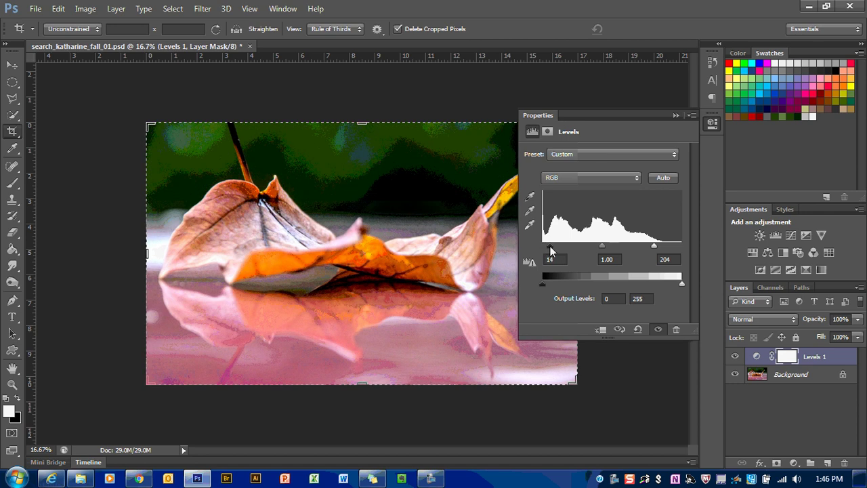
# Toggle the Levels layer to compare before and after, then collapse its Properties panel
pyautogui.click(735, 356)
pyautogui.click(735, 356)
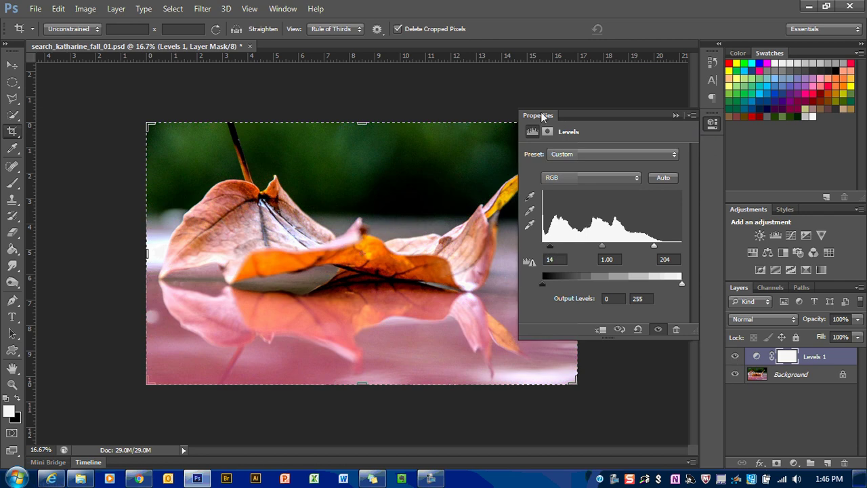
pyautogui.click(713, 123)
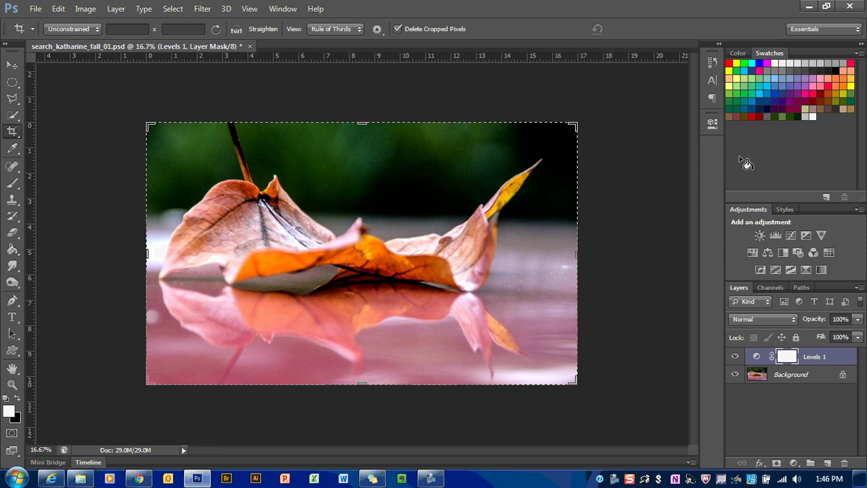
pyautogui.click(714, 124)
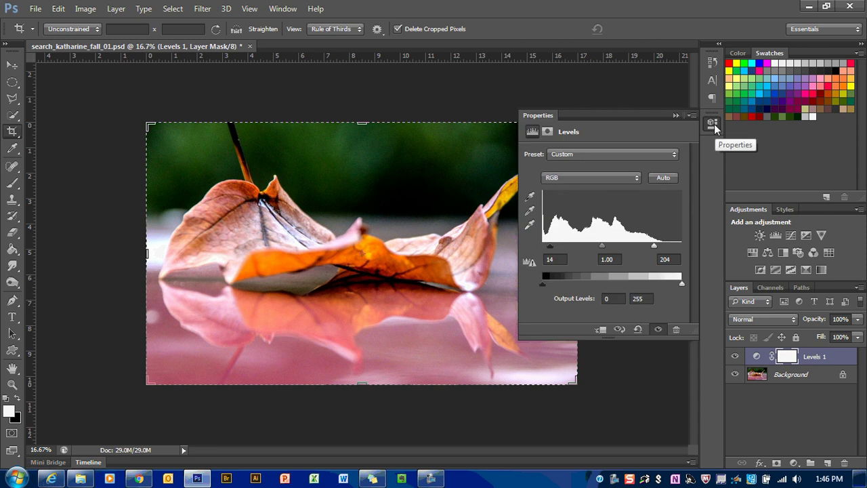
pyautogui.click(714, 124)
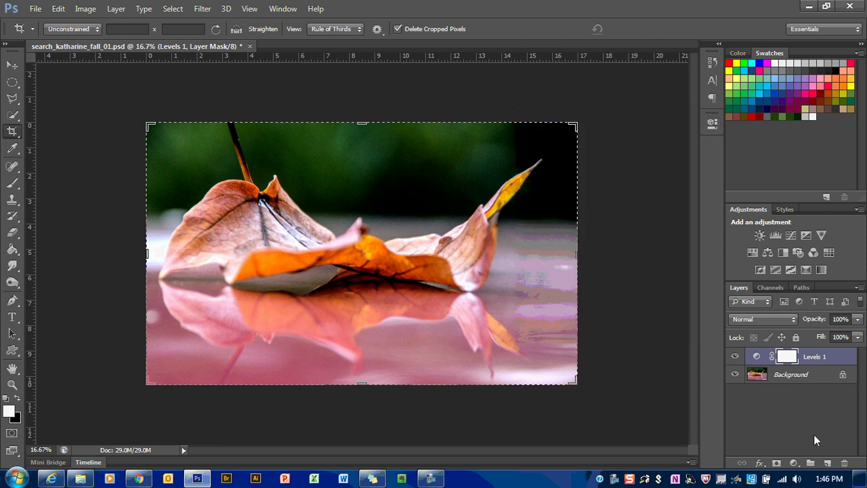
pyautogui.click(799, 465)
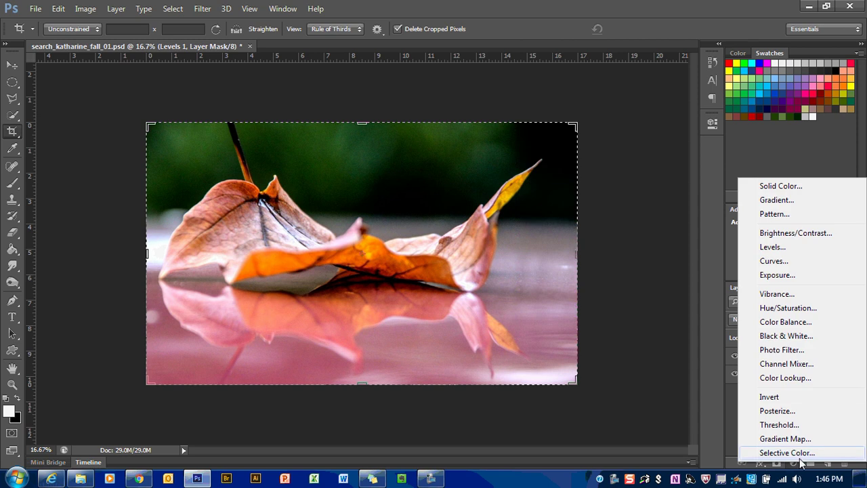
# Add a Black & White adjustment layer above Levels and collapse its properties, then pick the Brush tool
pyautogui.click(779, 337)
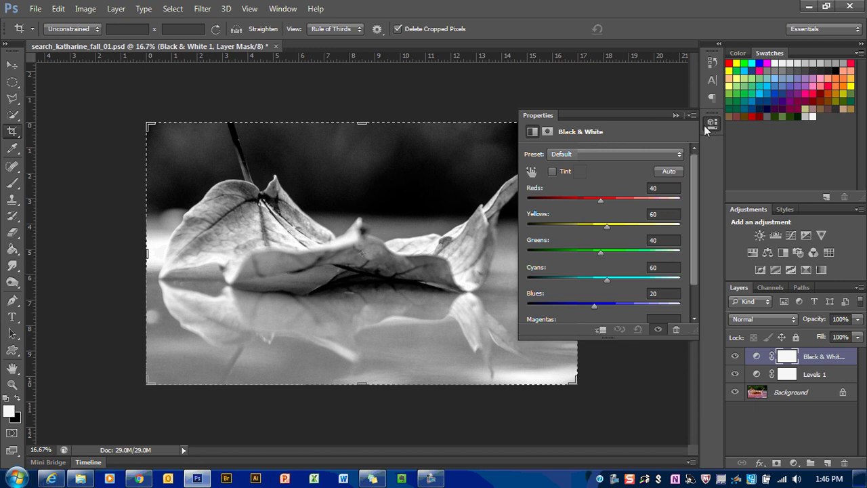
pyautogui.click(713, 124)
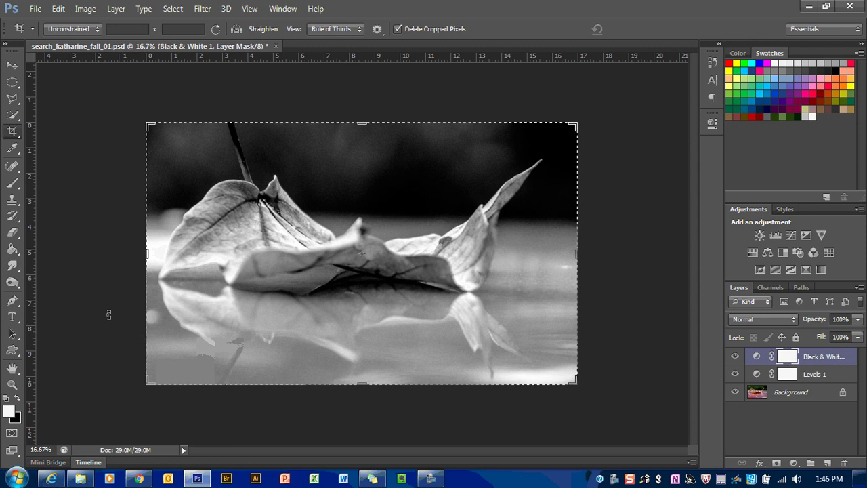
pyautogui.click(9, 190)
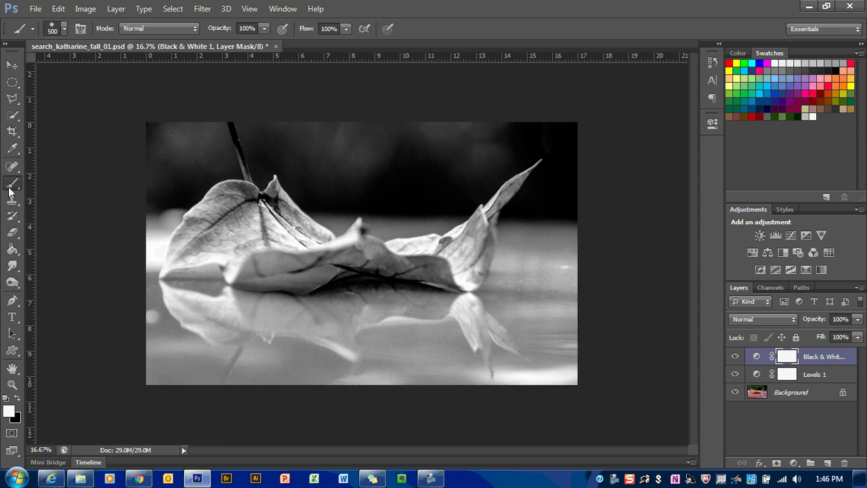
# Paint black on the Black & White mask to restore orange on the leaf's left and lower edge, using a 200 brush
pyautogui.click(18, 401)
pyautogui.moveTo(221, 193)
pyautogui.mouseDown()
pyautogui.moveTo(264, 251)
pyautogui.moveTo(282, 257)
pyautogui.moveTo(264, 196)
pyautogui.mouseUp()
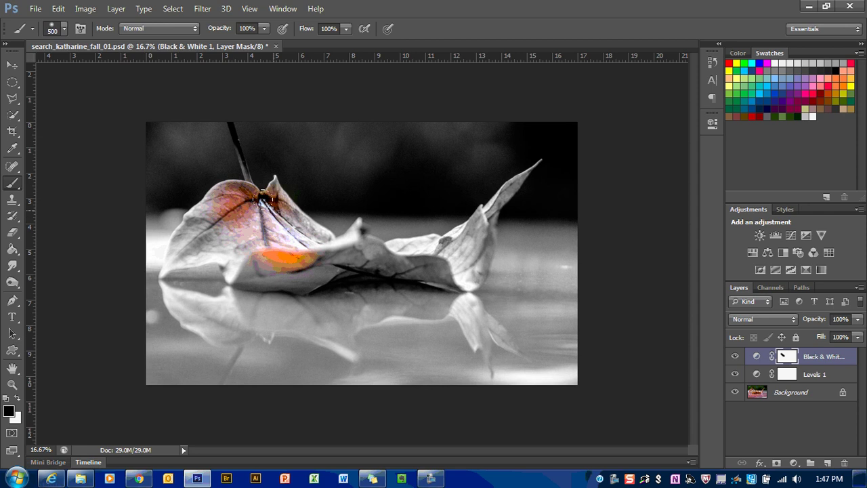
pyautogui.moveTo(298, 234)
pyautogui.mouseDown()
pyautogui.moveTo(302, 243)
pyautogui.moveTo(203, 227)
pyautogui.moveTo(184, 234)
pyautogui.moveTo(199, 218)
pyautogui.moveTo(196, 242)
pyautogui.moveTo(288, 266)
pyautogui.moveTo(320, 256)
pyautogui.mouseUp()
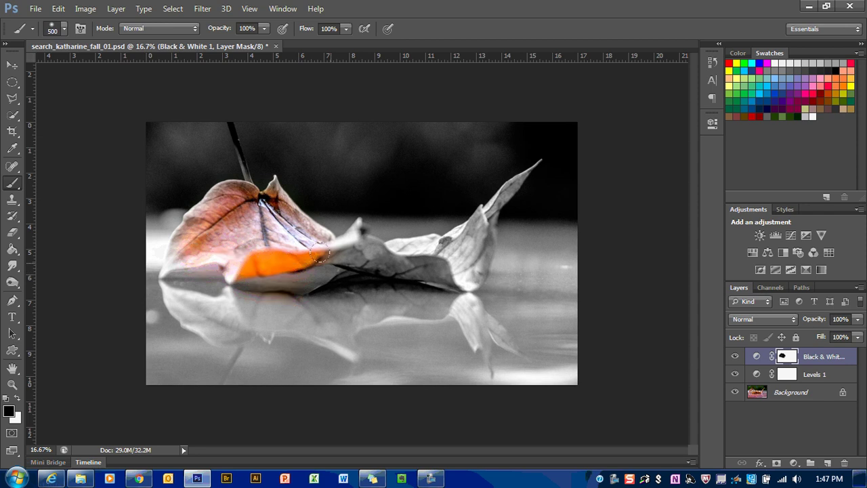
pyautogui.press('[')
pyautogui.press('[')
pyautogui.moveTo(323, 257)
pyautogui.mouseDown()
pyautogui.moveTo(362, 252)
pyautogui.moveTo(396, 263)
pyautogui.mouseUp()
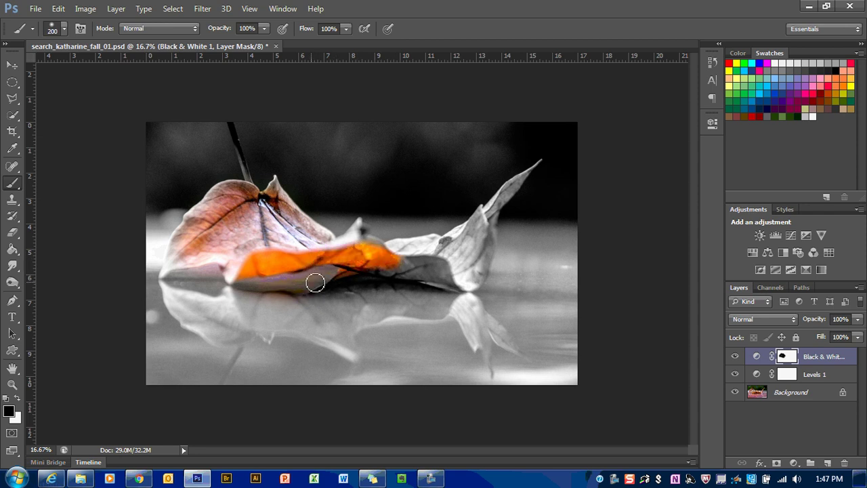
pyautogui.moveTo(365, 272)
pyautogui.mouseDown()
pyautogui.moveTo(429, 273)
pyautogui.moveTo(474, 287)
pyautogui.moveTo(573, 343)
pyautogui.mouseUp()
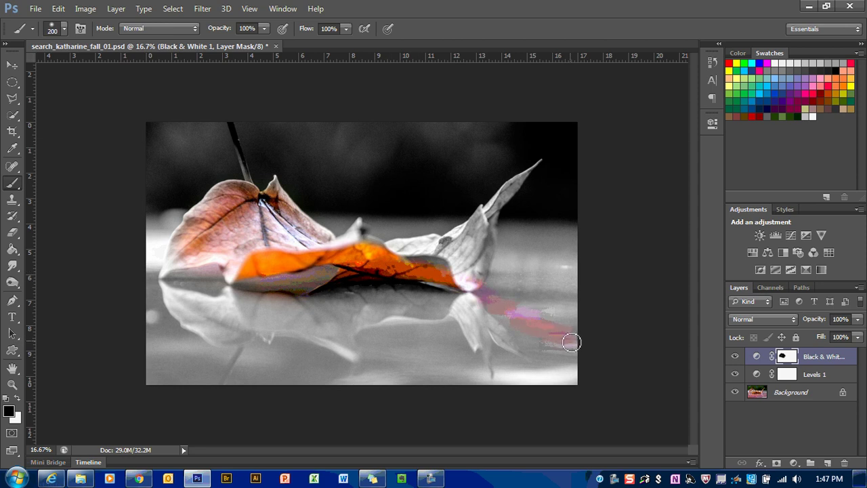
# Paint white to remove the pink reflection streak, then paint black to restore the pale leaf edge
pyautogui.click(18, 398)
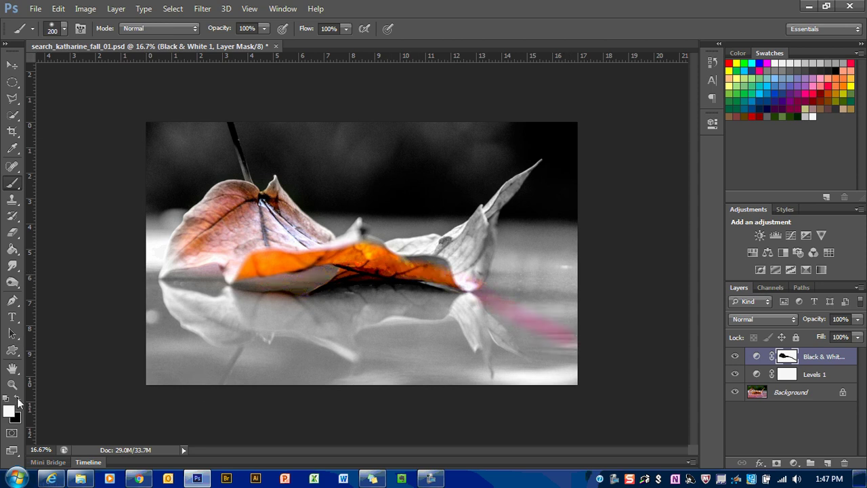
pyautogui.moveTo(482, 310)
pyautogui.mouseDown()
pyautogui.moveTo(496, 292)
pyautogui.moveTo(478, 302)
pyautogui.moveTo(495, 294)
pyautogui.moveTo(511, 328)
pyautogui.moveTo(532, 296)
pyautogui.moveTo(564, 295)
pyautogui.moveTo(556, 312)
pyautogui.moveTo(566, 334)
pyautogui.mouseUp()
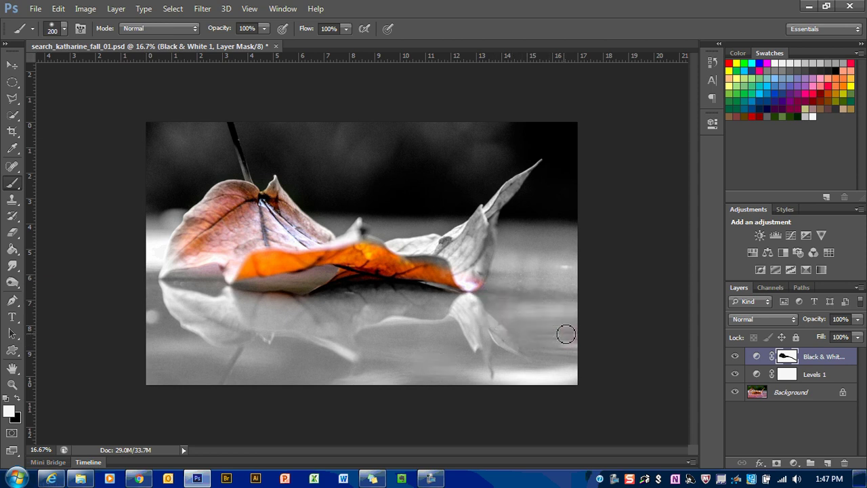
pyautogui.click(16, 399)
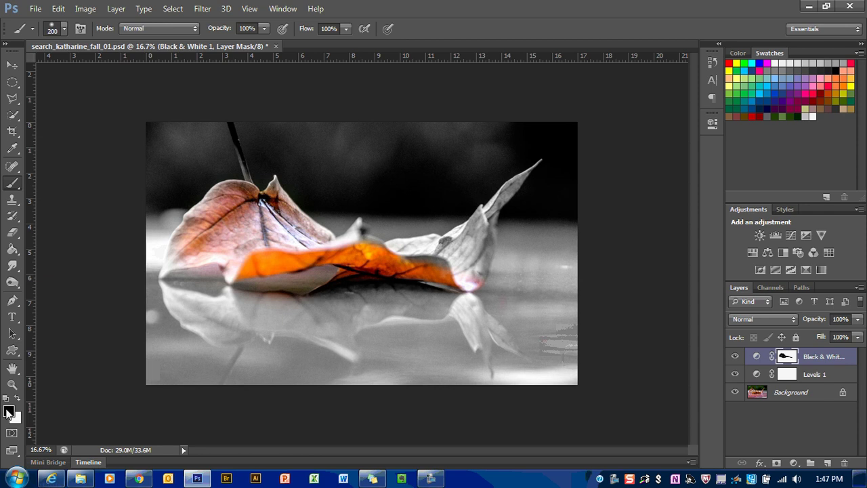
pyautogui.moveTo(422, 248)
pyautogui.mouseDown()
pyautogui.moveTo(398, 255)
pyautogui.moveTo(432, 259)
pyautogui.moveTo(411, 264)
pyautogui.moveTo(472, 279)
pyautogui.moveTo(490, 218)
pyautogui.moveTo(440, 260)
pyautogui.moveTo(476, 237)
pyautogui.moveTo(457, 273)
pyautogui.moveTo(469, 255)
pyautogui.moveTo(468, 289)
pyautogui.moveTo(436, 269)
pyautogui.moveTo(447, 239)
pyautogui.mouseUp()
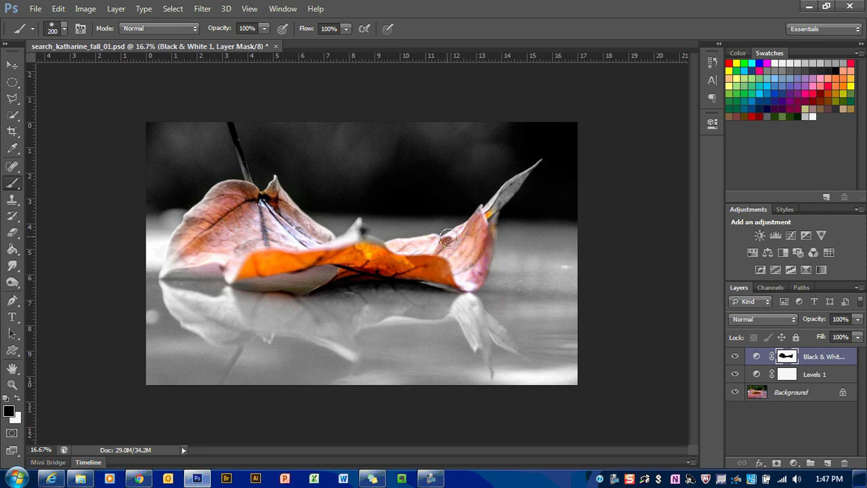
# Reveal orange near the upper leaf tip with a 125 brush, then shrink to 80 and zoom to 50%
pyautogui.press('[')
pyautogui.press('[')
pyautogui.press('[')
pyautogui.moveTo(513, 188)
pyautogui.mouseDown()
pyautogui.moveTo(492, 215)
pyautogui.moveTo(492, 259)
pyautogui.moveTo(510, 185)
pyautogui.moveTo(509, 196)
pyautogui.moveTo(530, 181)
pyautogui.moveTo(499, 228)
pyautogui.mouseUp()
pyautogui.press('[')
pyautogui.press('[')
pyautogui.press('[')
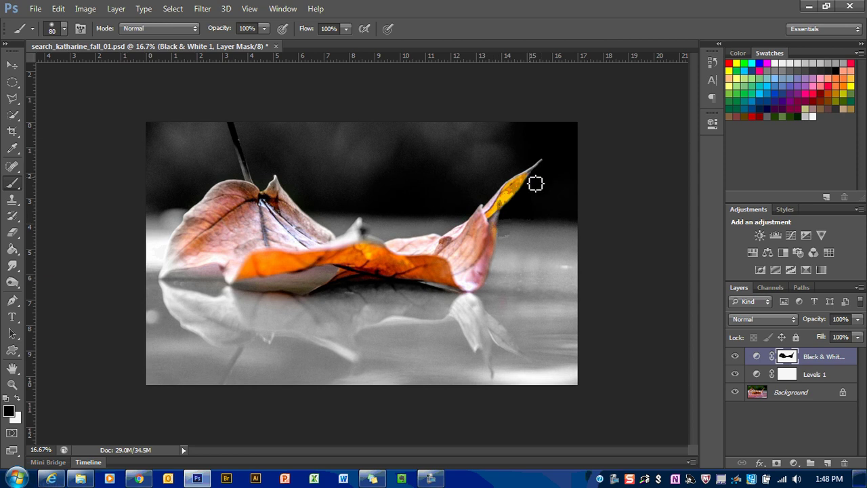
pyautogui.hotkey('ctrl', '+')
pyautogui.hotkey('ctrl', '+')
pyautogui.hotkey('ctrl', '+')
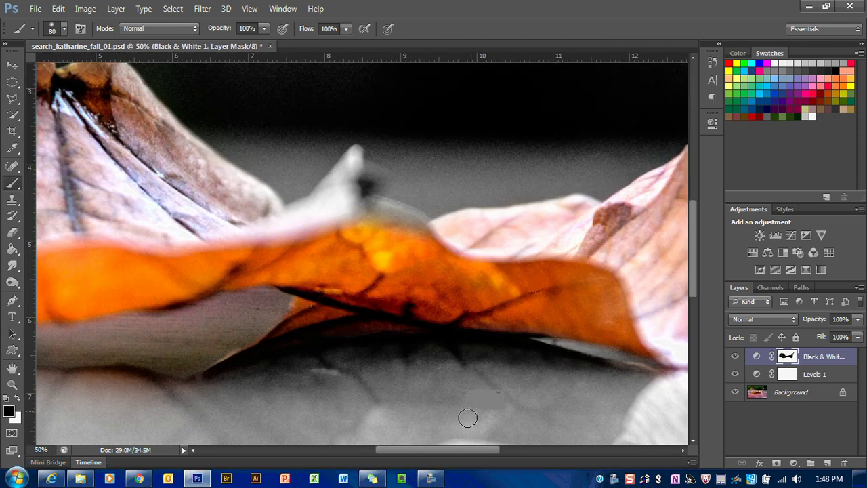
# Restore colour along the slender tip's edge, shrinking the brush to 45 then 25
pyautogui.moveTo(473, 448); pyautogui.dragTo(570, 433)
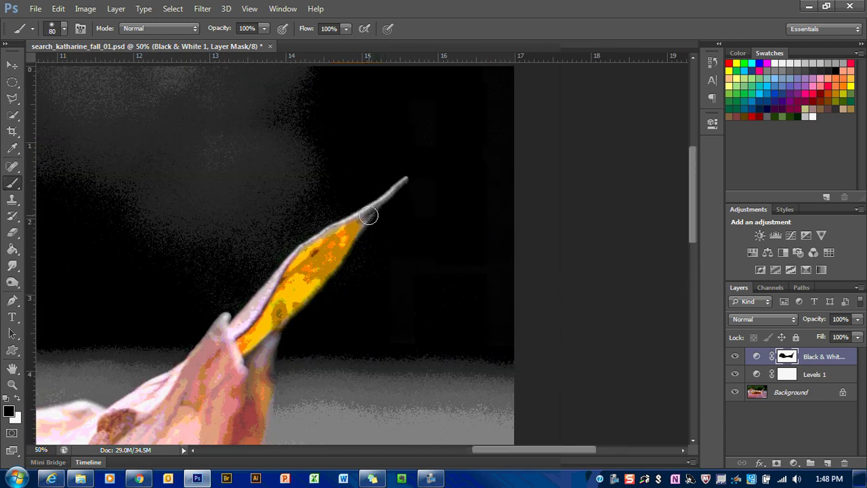
pyautogui.press('[')
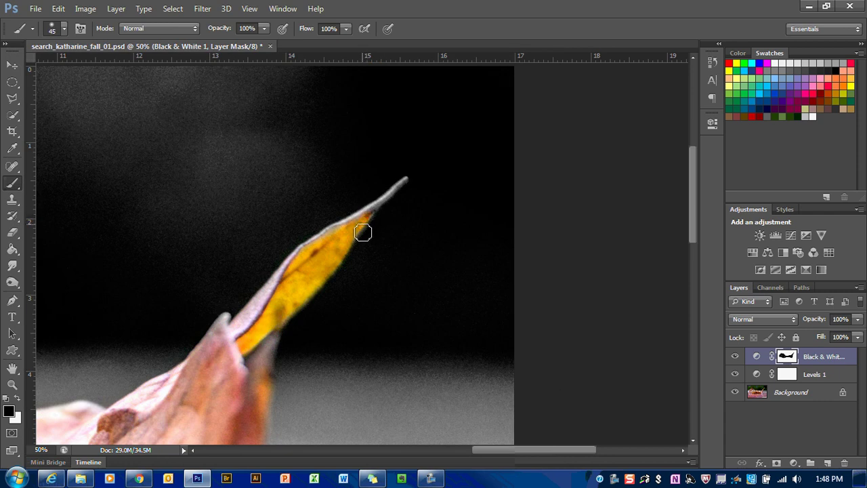
pyautogui.press('[')
pyautogui.moveTo(356, 225); pyautogui.dragTo(381, 211)
pyautogui.press('[')
pyautogui.press('[')
pyautogui.moveTo(408, 189)
pyautogui.mouseDown()
pyautogui.moveTo(330, 301)
pyautogui.moveTo(334, 293)
pyautogui.moveTo(299, 300)
pyautogui.mouseUp()
# Scroll down and paint colour back along the lower petal's right edge with a 40 px brush
pyautogui.scroll(-3, 278, 313)
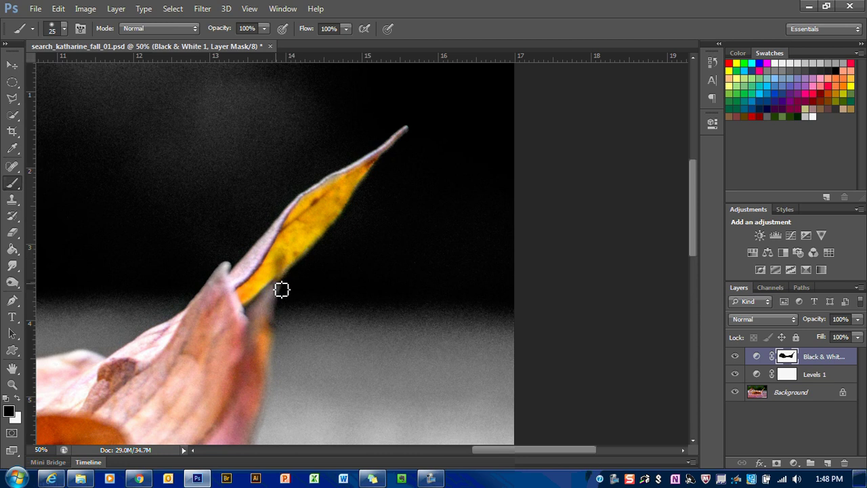
pyautogui.scroll(-7, 257, 341)
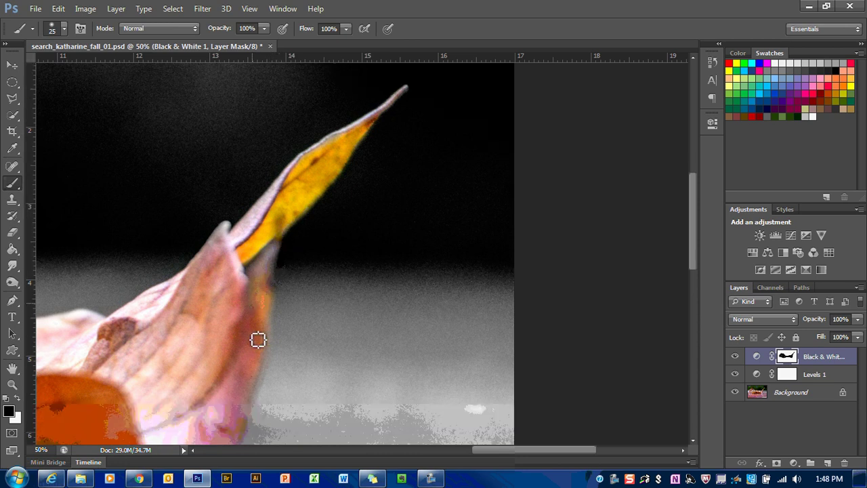
pyautogui.scroll(-3, 258, 340)
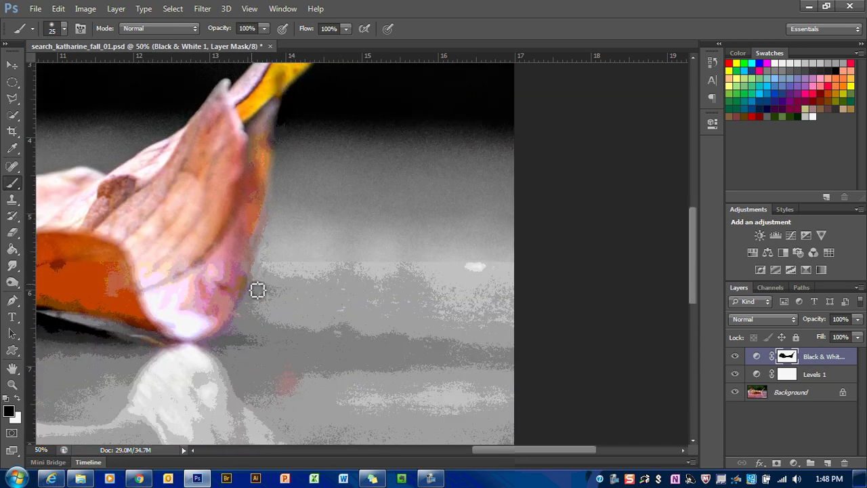
pyautogui.press(']')
pyautogui.press(']')
pyautogui.press(']')
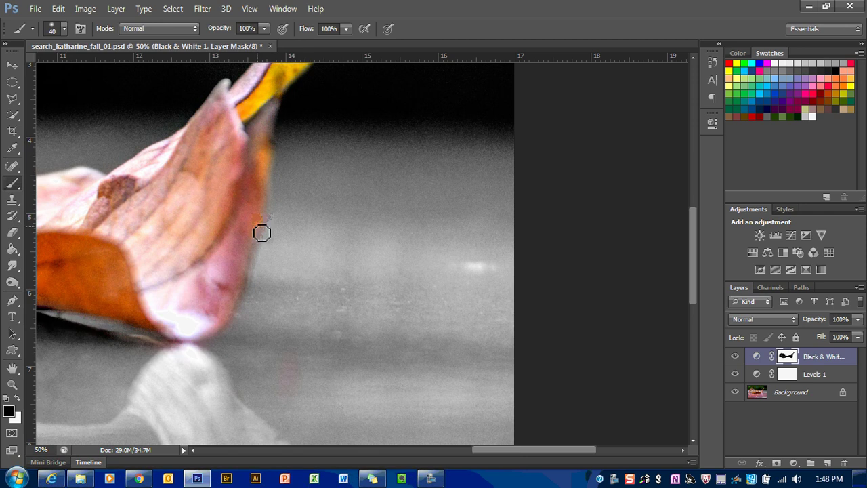
pyautogui.moveTo(261, 234)
pyautogui.mouseDown()
pyautogui.moveTo(250, 279)
pyautogui.moveTo(272, 203)
pyautogui.moveTo(271, 213)
pyautogui.moveTo(249, 269)
pyautogui.moveTo(275, 117)
pyautogui.moveTo(267, 185)
pyautogui.mouseUp()
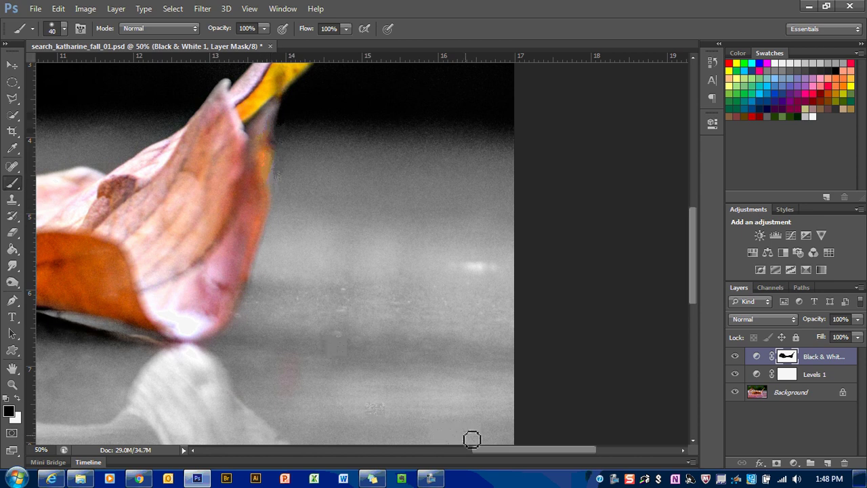
# Paint pink and reddish colour back onto the pale petal tip and the shadow beside it
pyautogui.moveTo(486, 447); pyautogui.dragTo(391, 448)
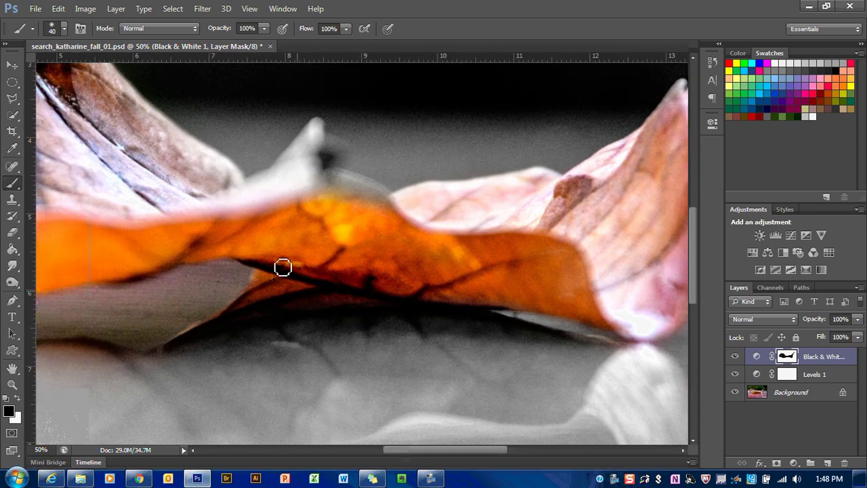
pyautogui.click(300, 247)
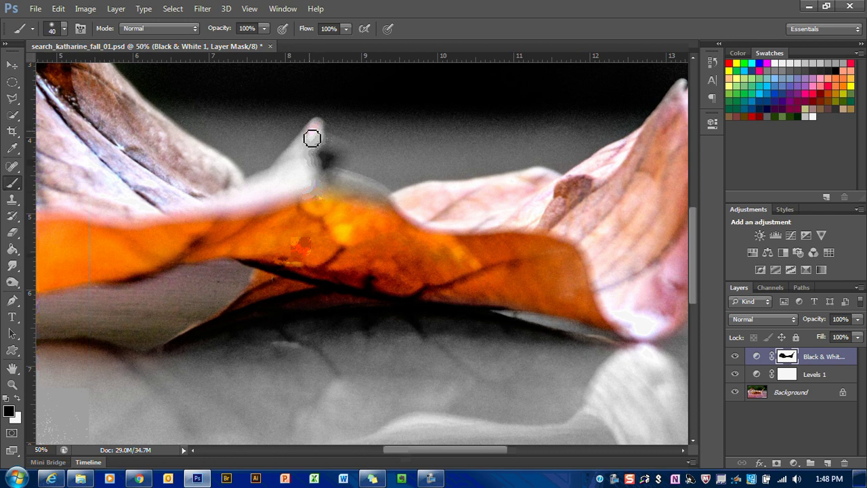
pyautogui.moveTo(312, 138)
pyautogui.mouseDown()
pyautogui.moveTo(291, 161)
pyautogui.moveTo(322, 131)
pyautogui.moveTo(304, 177)
pyautogui.moveTo(317, 150)
pyautogui.moveTo(323, 183)
pyautogui.moveTo(358, 183)
pyautogui.moveTo(392, 204)
pyautogui.moveTo(332, 194)
pyautogui.moveTo(355, 207)
pyautogui.moveTo(320, 192)
pyautogui.moveTo(336, 176)
pyautogui.moveTo(399, 202)
pyautogui.mouseUp()
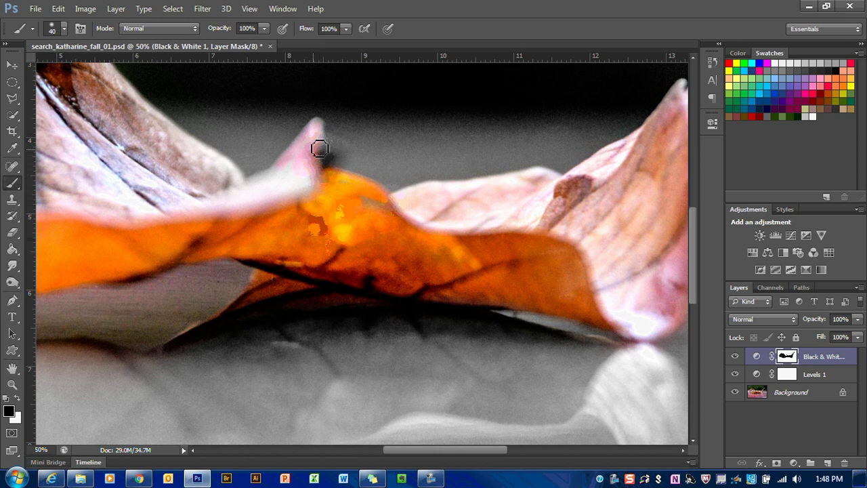
pyautogui.moveTo(320, 149)
pyautogui.mouseDown()
pyautogui.moveTo(341, 165)
pyautogui.moveTo(325, 175)
pyautogui.moveTo(328, 149)
pyautogui.moveTo(339, 157)
pyautogui.moveTo(320, 177)
pyautogui.mouseUp()
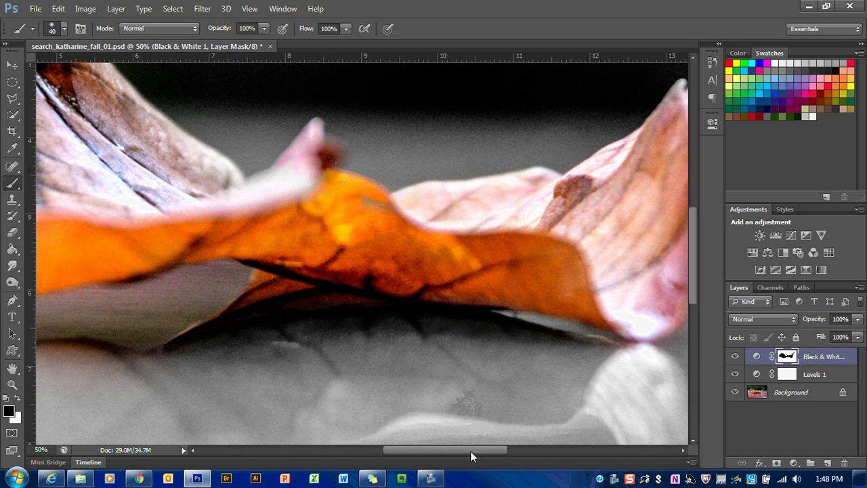
pyautogui.moveTo(471, 451); pyautogui.dragTo(386, 464)
pyautogui.moveTo(141, 300)
pyautogui.mouseDown()
pyautogui.moveTo(181, 178)
pyautogui.moveTo(224, 140)
pyautogui.moveTo(147, 297)
pyautogui.moveTo(328, 299)
pyautogui.moveTo(167, 285)
pyautogui.moveTo(246, 287)
pyautogui.moveTo(277, 276)
pyautogui.moveTo(253, 280)
pyautogui.moveTo(344, 305)
pyautogui.mouseUp()
# With a 90 px brush, restore colour along the big leaf's left and top edges
pyautogui.press(']')
pyautogui.press(']')
pyautogui.press(']')
pyautogui.press(']')
pyautogui.press(']')
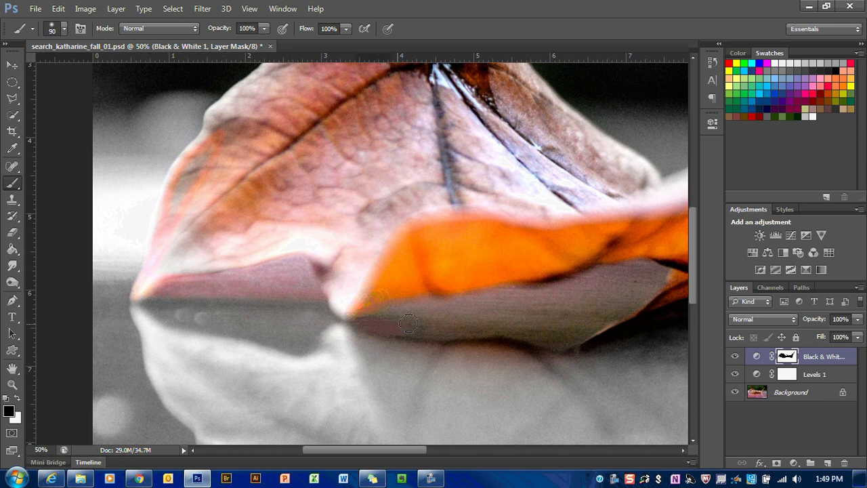
pyautogui.click(370, 299)
pyautogui.moveTo(197, 246)
pyautogui.mouseDown()
pyautogui.moveTo(174, 226)
pyautogui.moveTo(184, 194)
pyautogui.moveTo(212, 143)
pyautogui.moveTo(215, 155)
pyautogui.moveTo(204, 162)
pyautogui.moveTo(218, 115)
pyautogui.moveTo(247, 96)
pyautogui.moveTo(255, 151)
pyautogui.mouseUp()
pyautogui.moveTo(693, 281); pyautogui.dragTo(693, 254)
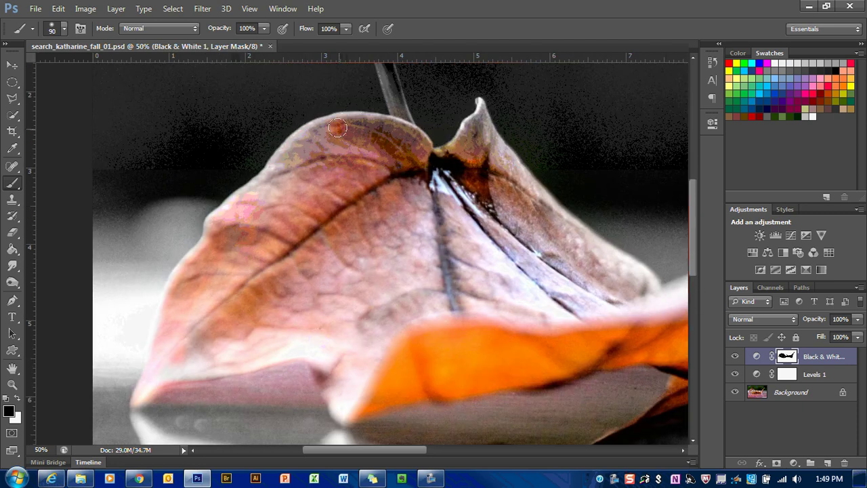
pyautogui.moveTo(337, 127)
pyautogui.mouseDown()
pyautogui.moveTo(396, 128)
pyautogui.moveTo(412, 139)
pyautogui.moveTo(412, 151)
pyautogui.moveTo(316, 130)
pyautogui.moveTo(261, 191)
pyautogui.mouseUp()
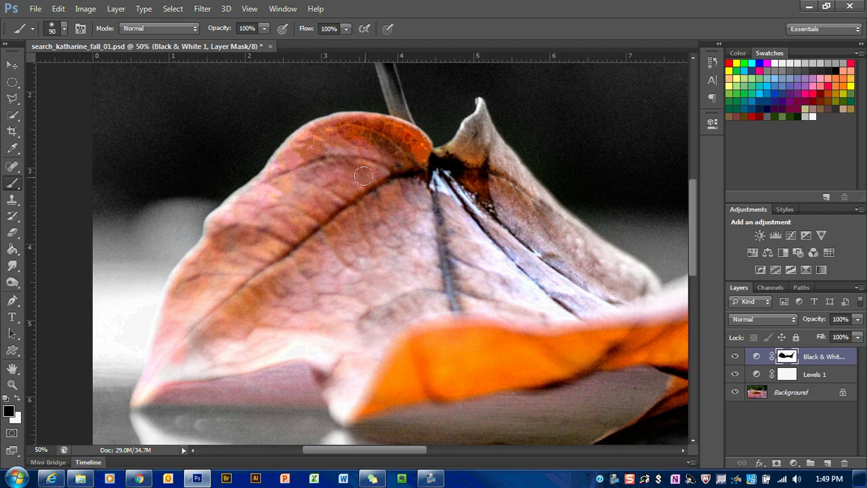
# Reveal colour in the notch between the petals and, at 50 px, on the right petal tip
pyautogui.moveTo(441, 162)
pyautogui.mouseDown()
pyautogui.moveTo(479, 127)
pyautogui.moveTo(507, 171)
pyautogui.mouseUp()
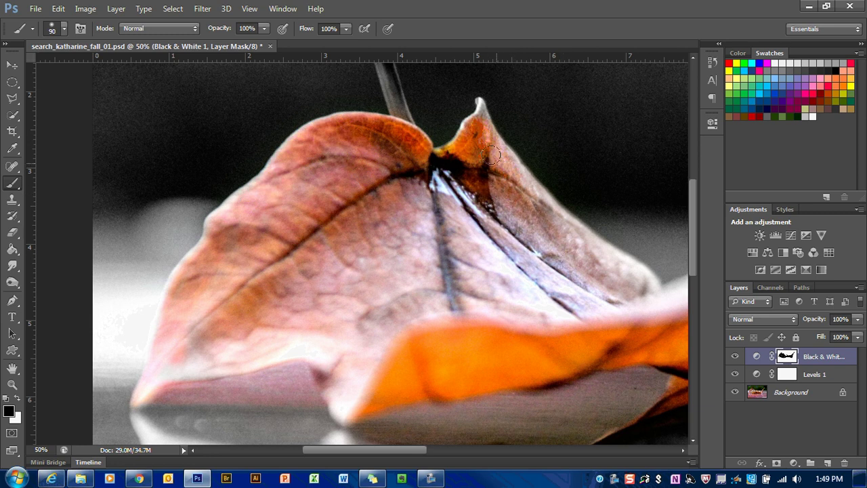
pyautogui.press('[')
pyautogui.press('[')
pyautogui.press('[')
pyautogui.press('[')
pyautogui.moveTo(477, 124)
pyautogui.mouseDown()
pyautogui.moveTo(488, 113)
pyautogui.moveTo(496, 144)
pyautogui.mouseUp()
pyautogui.click(714, 63)
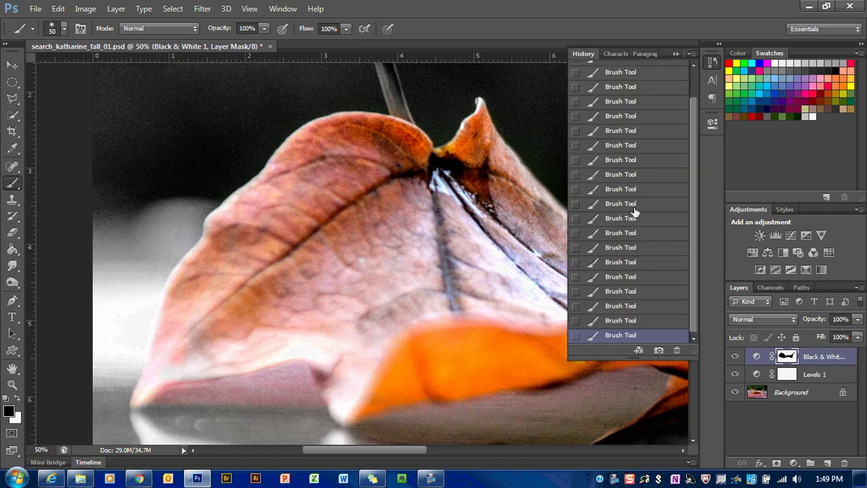
pyautogui.click(618, 321)
pyautogui.click(618, 307)
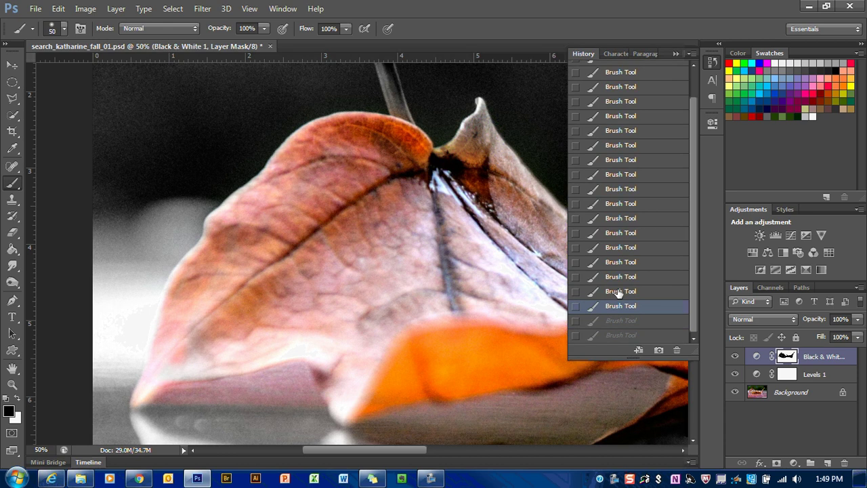
pyautogui.click(617, 292)
pyautogui.click(618, 277)
pyautogui.click(617, 263)
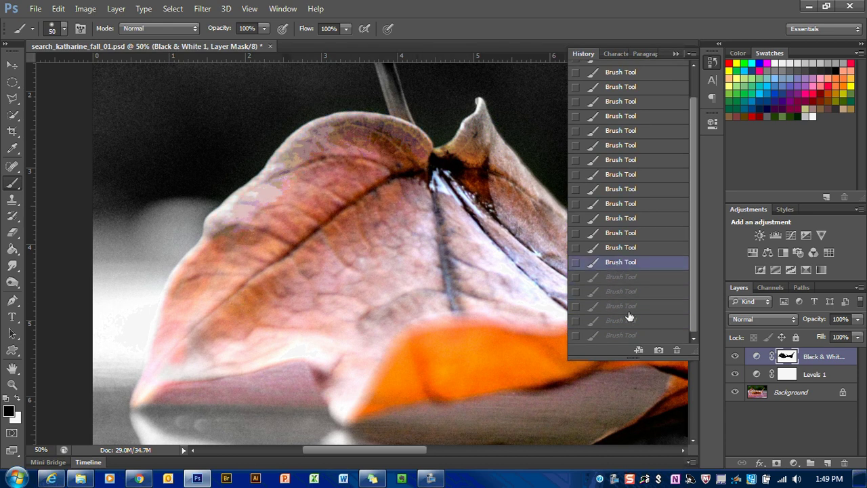
pyautogui.click(622, 336)
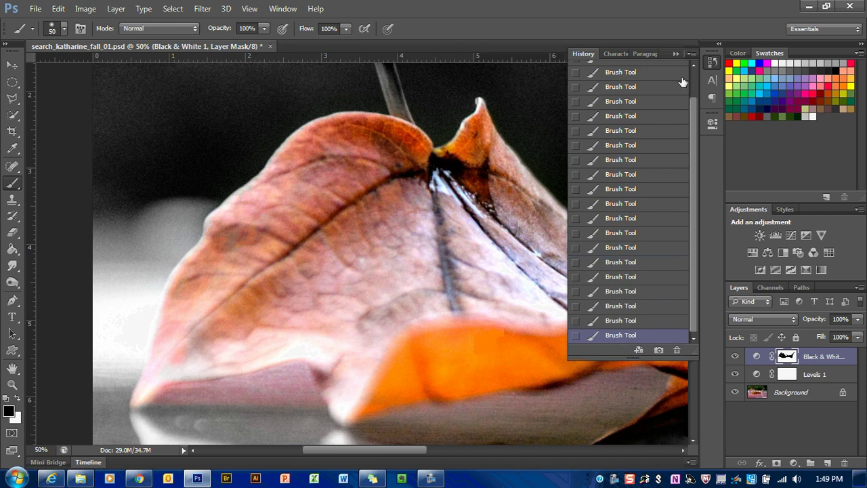
pyautogui.moveTo(694, 219); pyautogui.dragTo(686, 158)
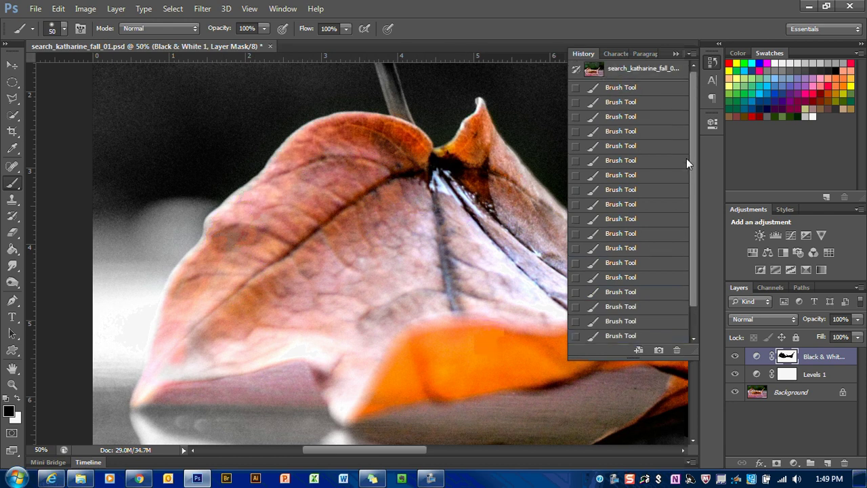
pyautogui.click(716, 62)
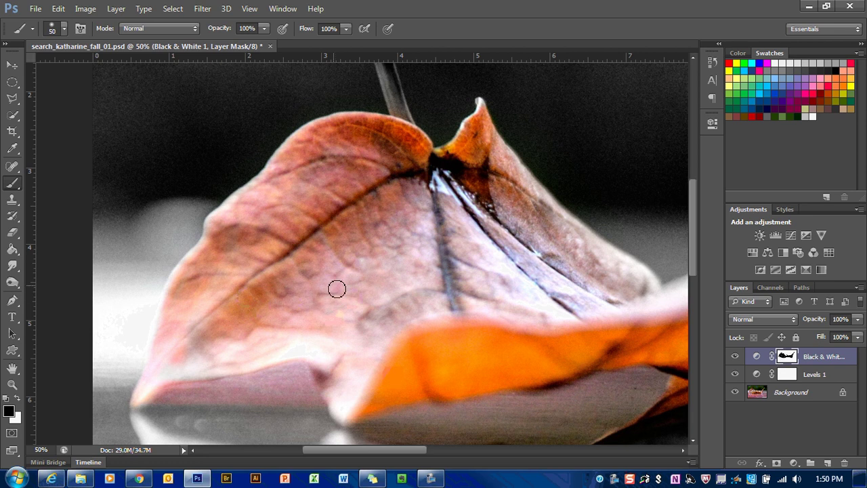
# Raise the brush size to 100 pixels with the ] key
pyautogui.press(']')
pyautogui.press(']')
pyautogui.press(']')
pyautogui.press(']')
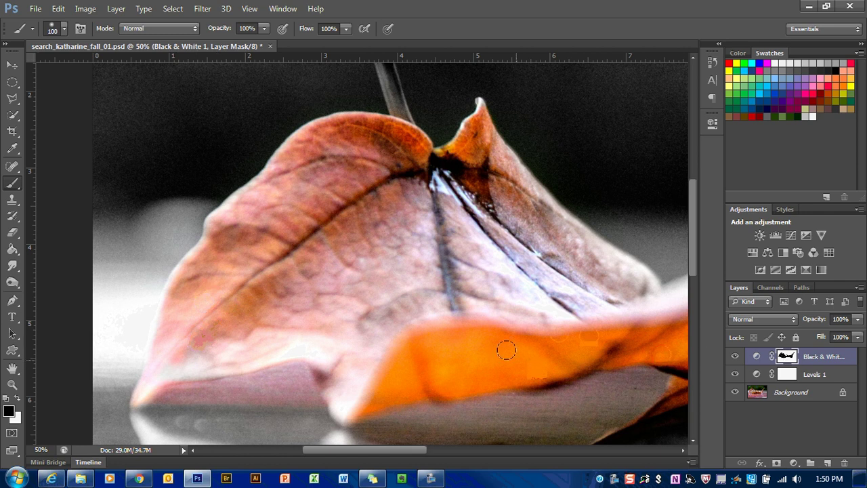
# Save the photo under the new name search_katharine_loc1edit6
pyautogui.click(35, 10)
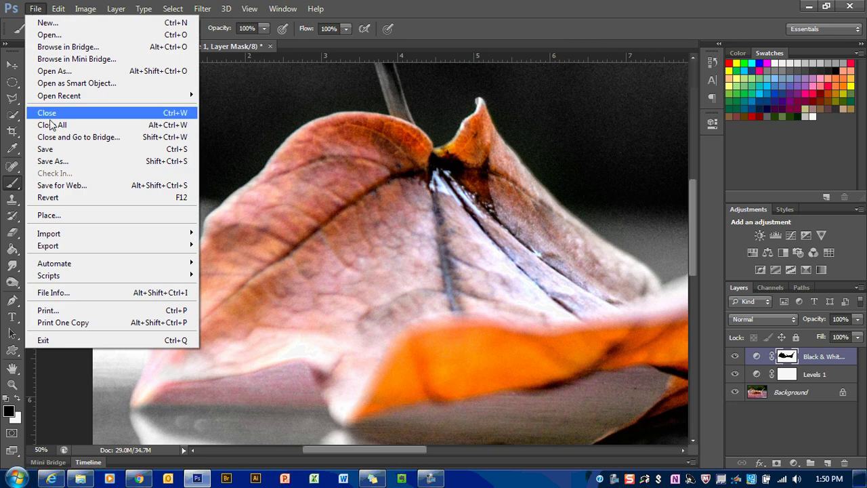
pyautogui.click(53, 161)
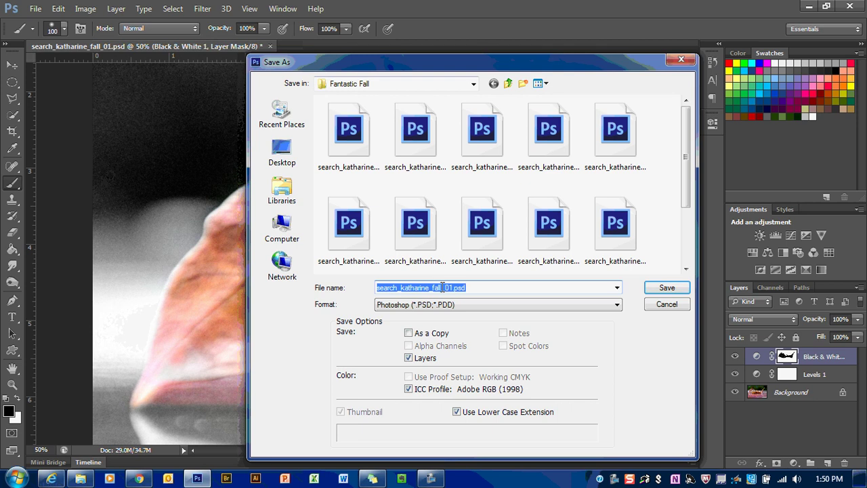
pyautogui.moveTo(452, 287); pyautogui.dragTo(437, 289)
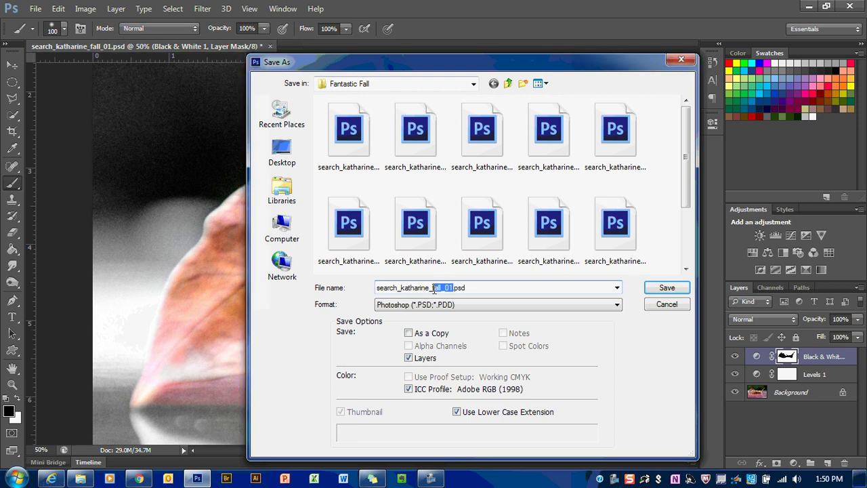
pyautogui.press('BackSpace')
pyautogui.write('loc1edit1')
pyautogui.press('BackSpace')
pyautogui.write('2')
pyautogui.write('6')
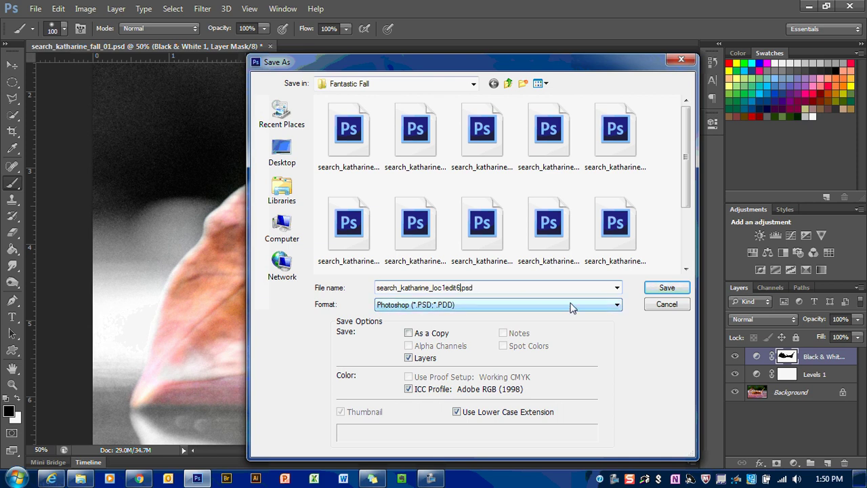
# Save it in JPEG format at High quality 8
pyautogui.click(605, 310)
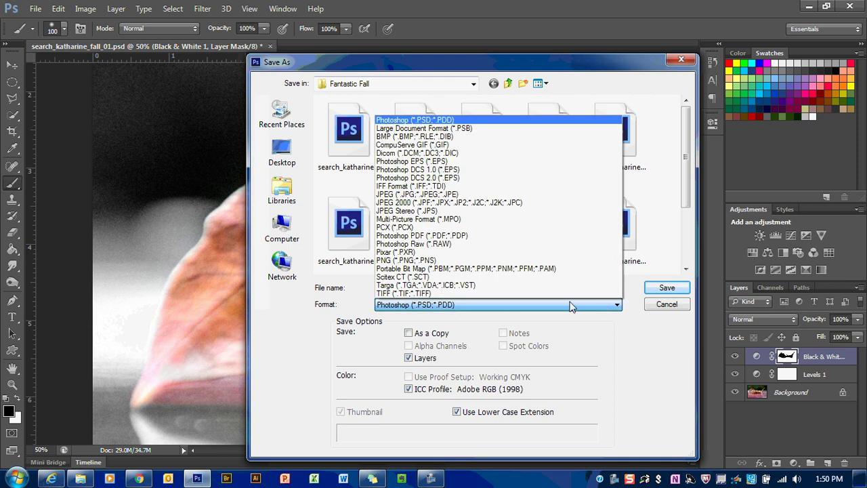
pyautogui.click(486, 198)
pyautogui.click(654, 286)
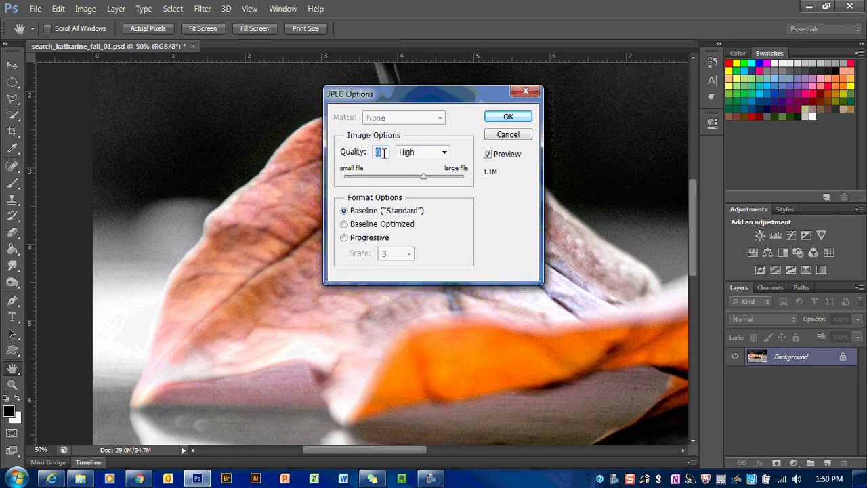
pyautogui.click(503, 117)
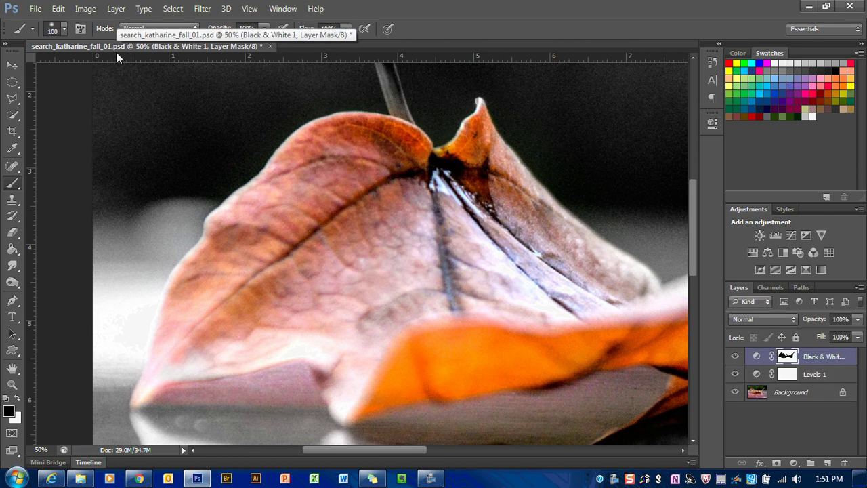
pyautogui.click(80, 478)
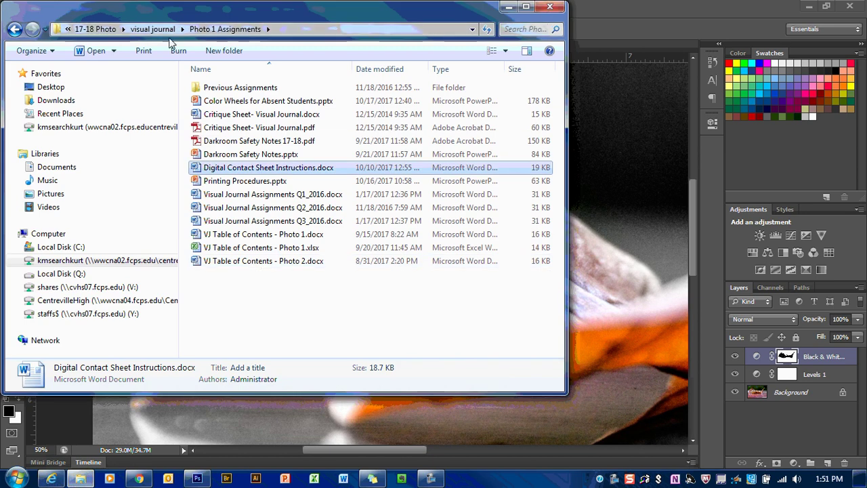
pyautogui.click(106, 263)
pyautogui.click(391, 88)
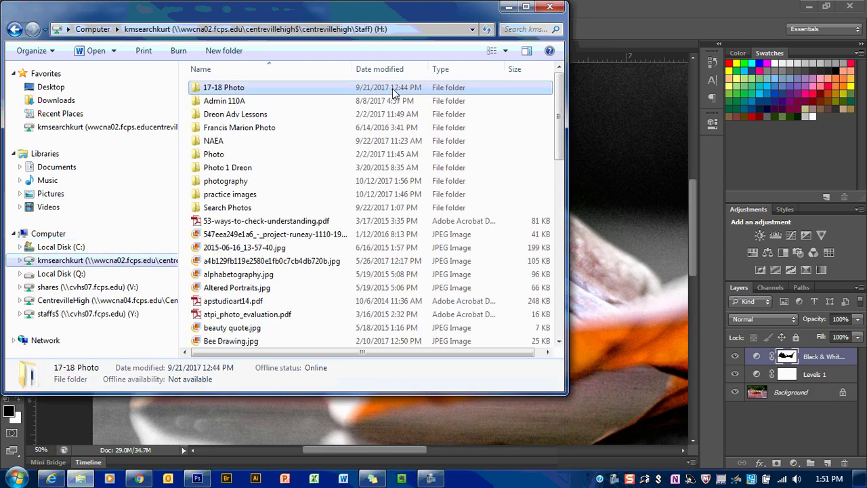
pyautogui.click(508, 6)
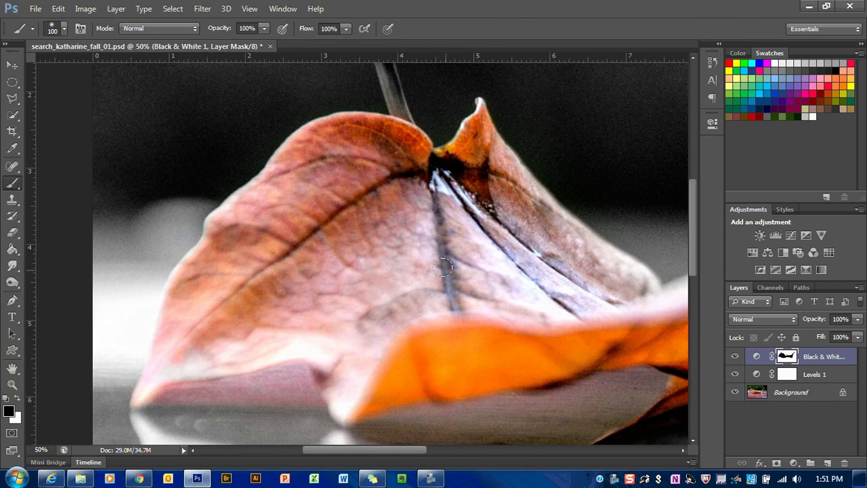